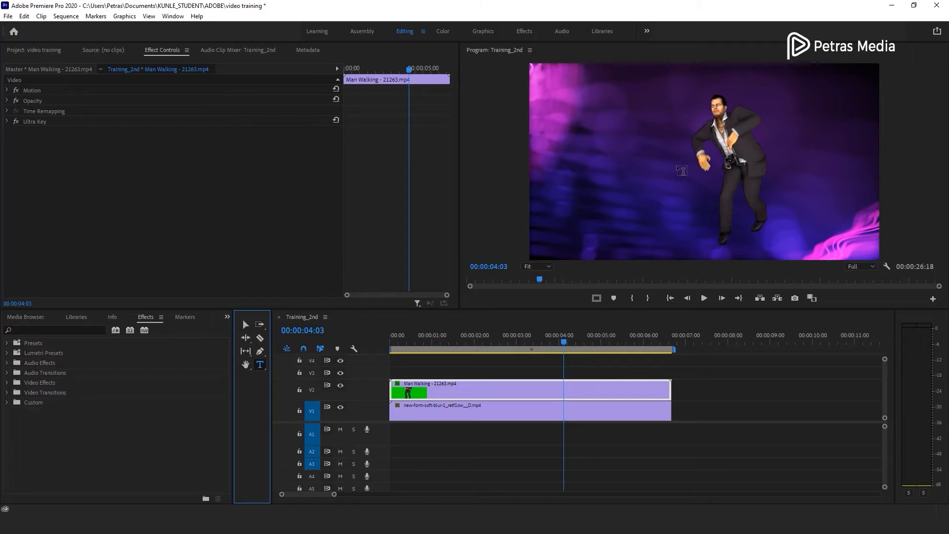
# - Add a two-line title reading "The Man" / "Dancing." over the video in the program monitor
pyautogui.click(613, 165)
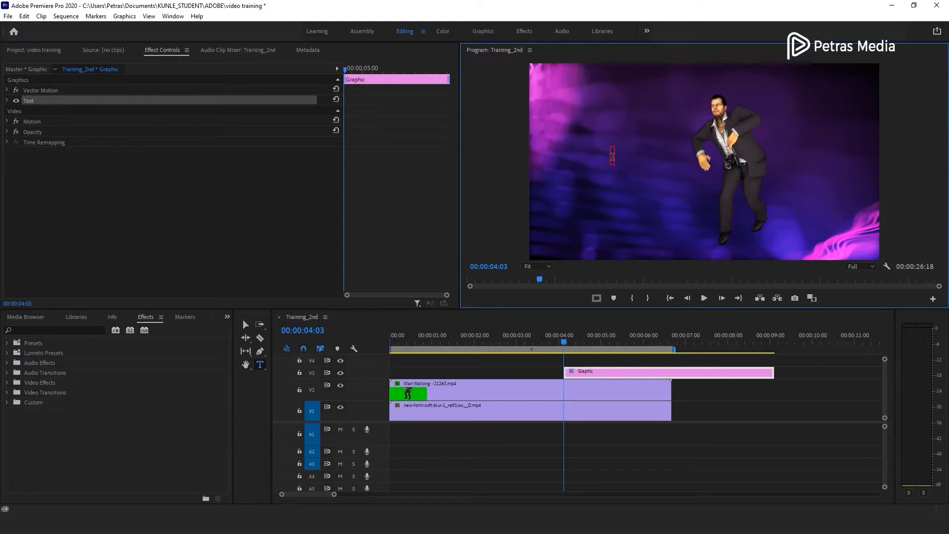
pyautogui.write('The Man')
pyautogui.press('Return')
pyautogui.write('Dancing')
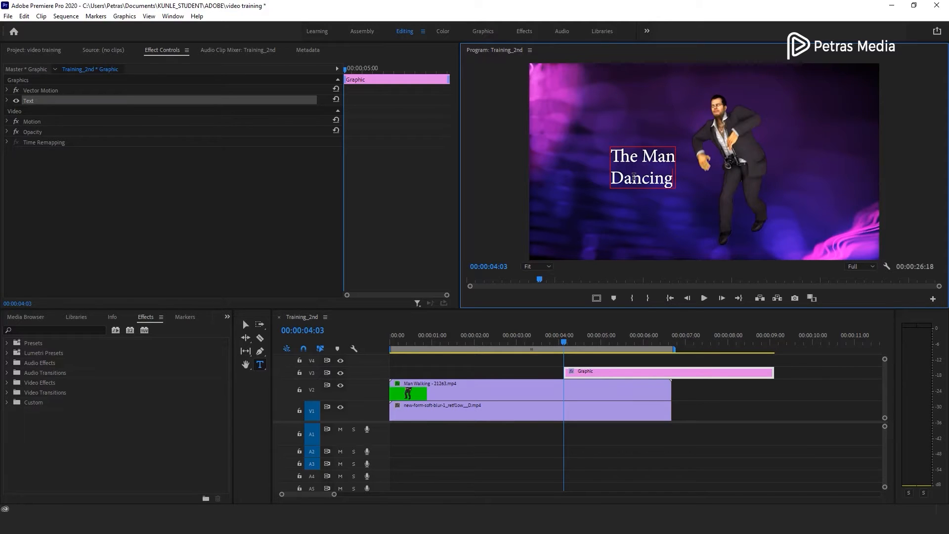
pyautogui.write('.')
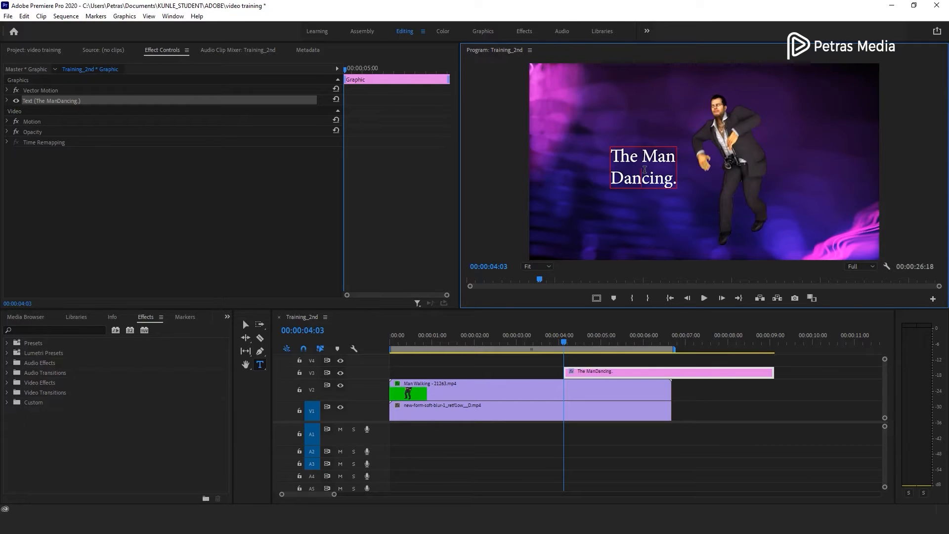
# - Select the title text and change its font to Gotham Bold
pyautogui.moveTo(676, 183); pyautogui.dragTo(604, 150)
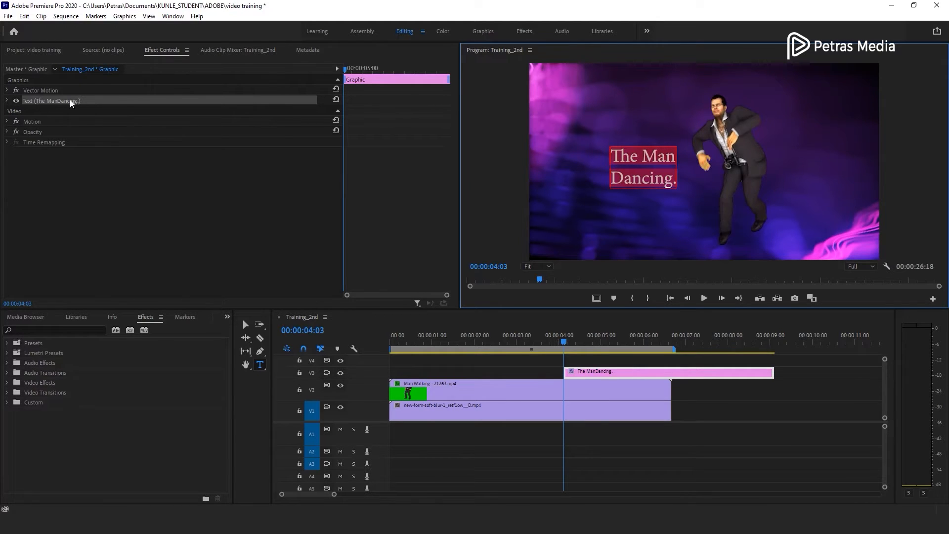
pyautogui.click(7, 99)
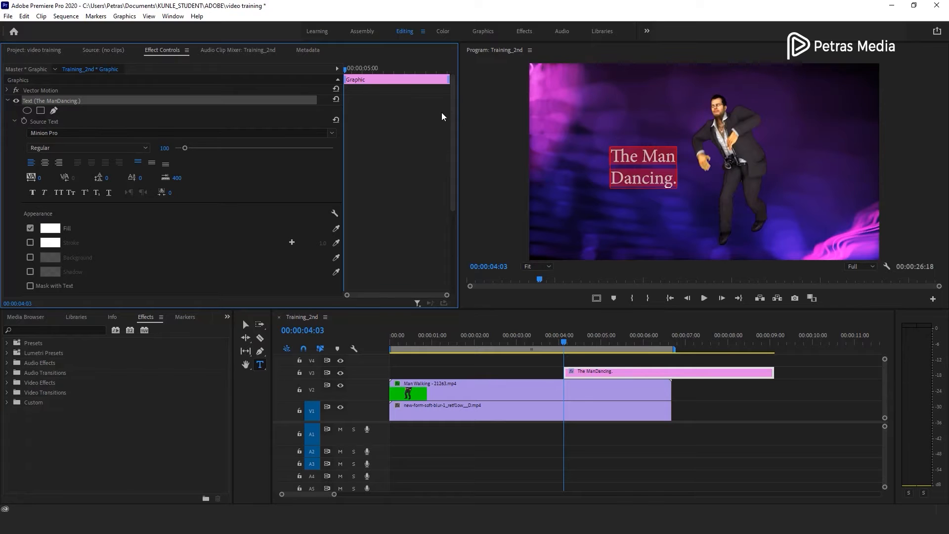
pyautogui.moveTo(454, 99)
pyautogui.mouseDown()
pyautogui.moveTo(449, 209)
pyautogui.moveTo(455, 105)
pyautogui.mouseUp()
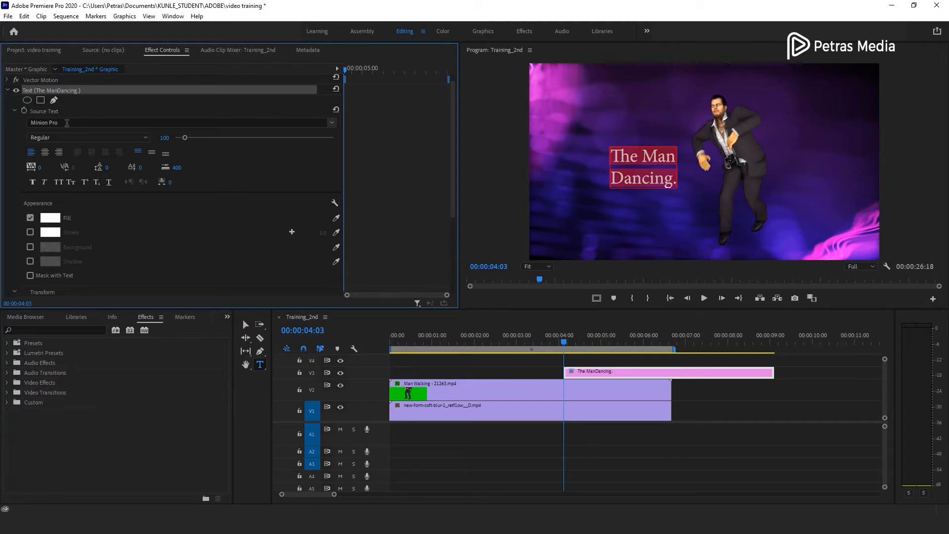
pyautogui.click(68, 123)
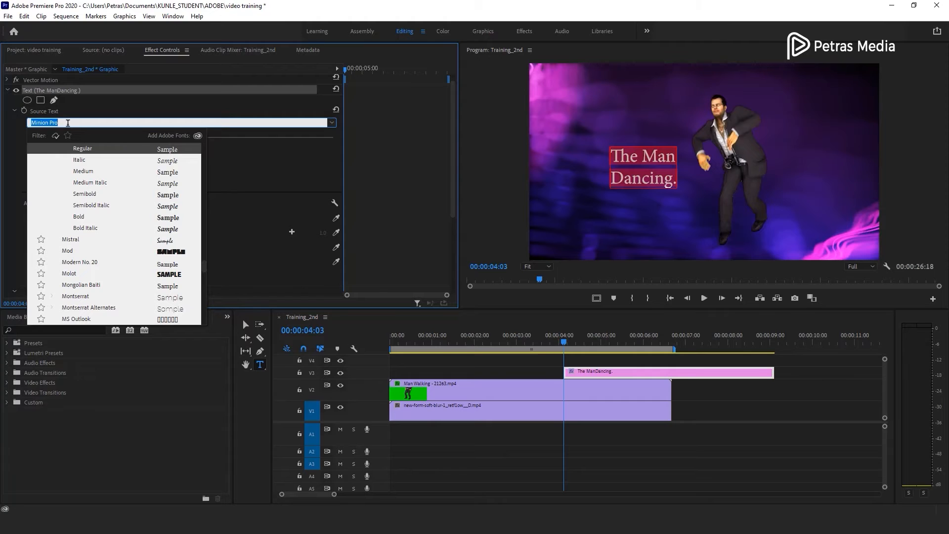
pyautogui.write('gotham')
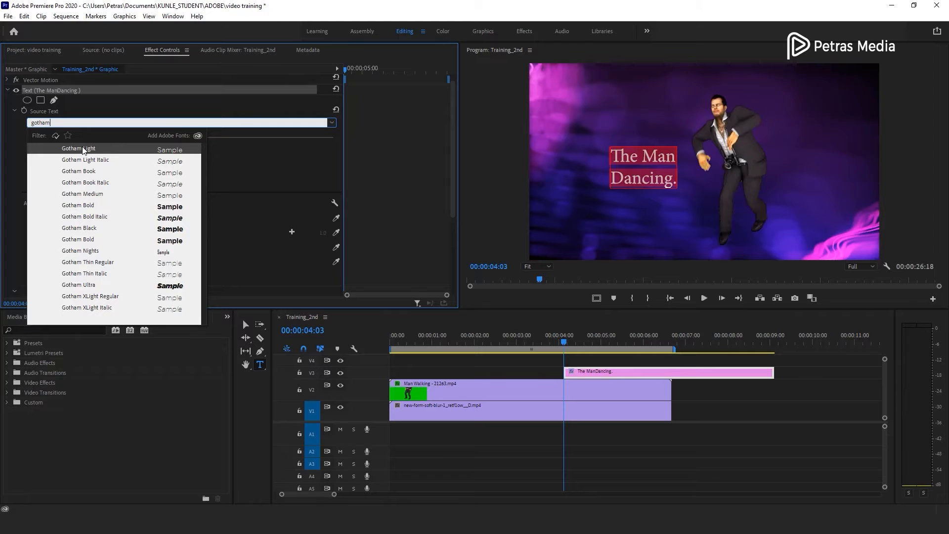
pyautogui.click(82, 208)
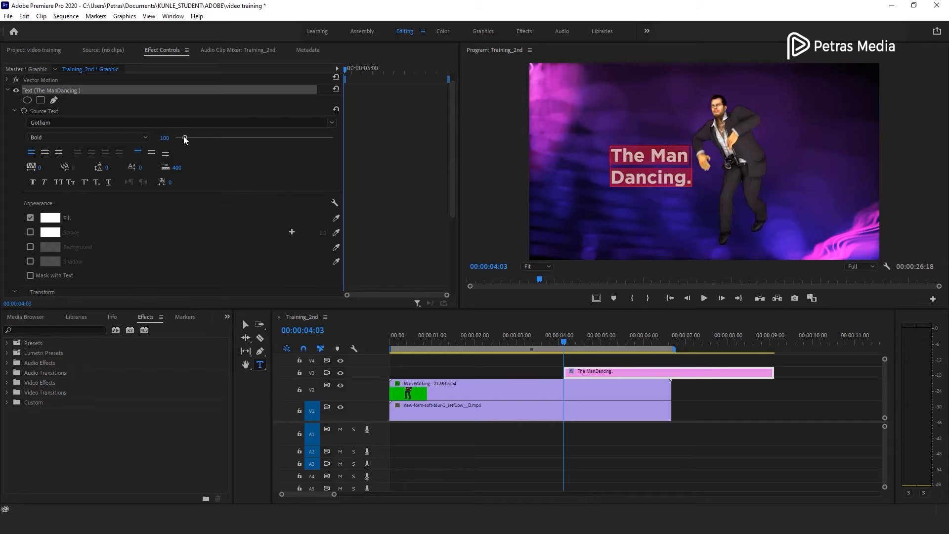
# - Set the title's font size to 100 and center-align the text
pyautogui.moveTo(185, 137); pyautogui.dragTo(183, 138)
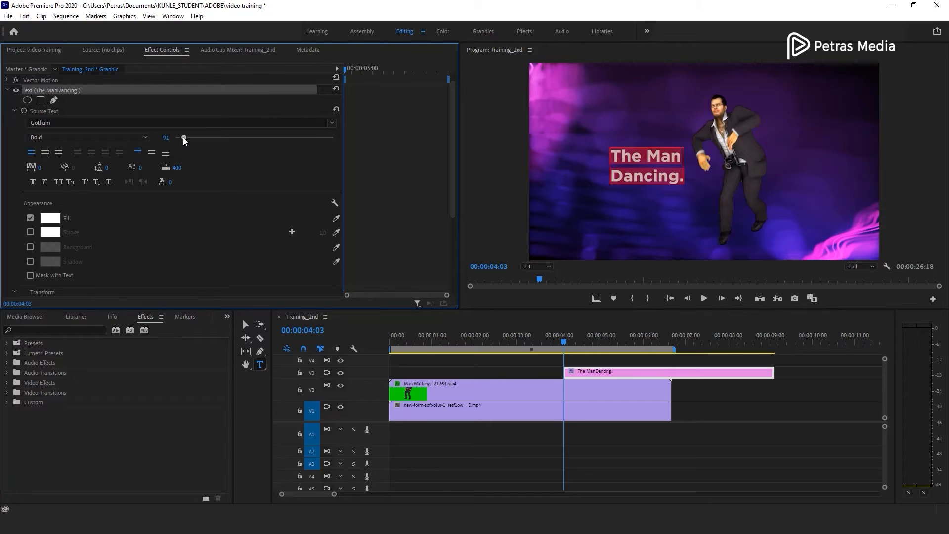
pyautogui.click(167, 138)
pyautogui.write('100')
pyautogui.press('Return')
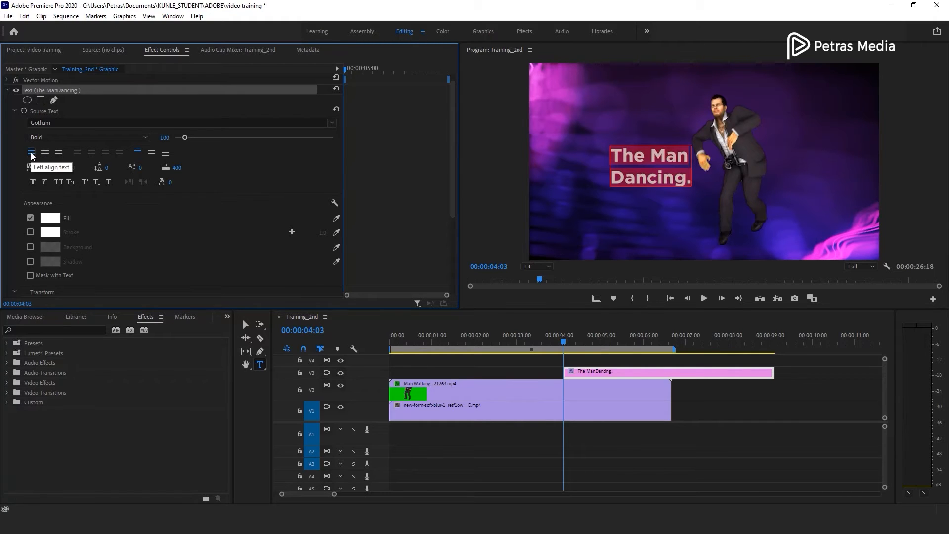
pyautogui.click(61, 155)
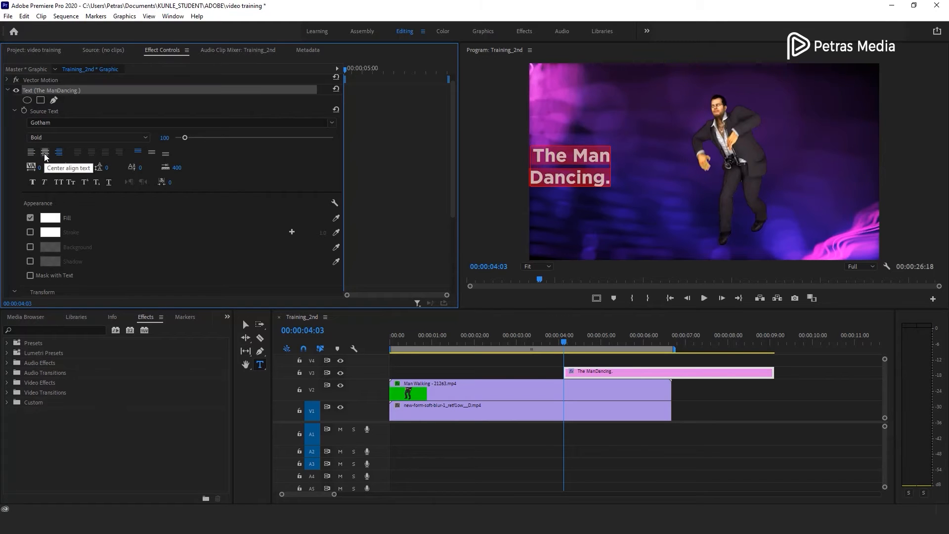
pyautogui.click(45, 153)
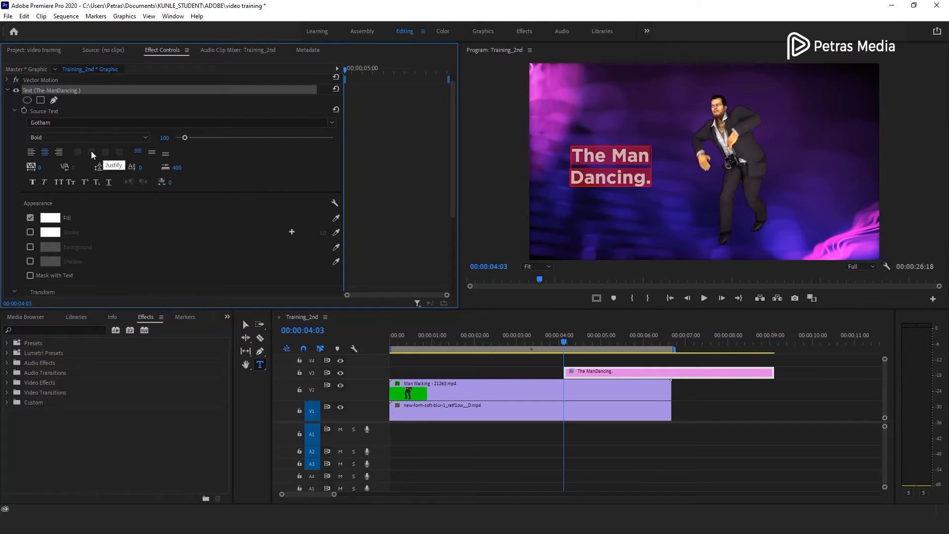
# - Set the title's kerning to 0 and its leading to -21
pyautogui.moveTo(39, 168); pyautogui.dragTo(151, 167)
pyautogui.click(43, 168)
pyautogui.write('0')
pyautogui.press('Return')
pyautogui.moveTo(106, 167)
pyautogui.mouseDown()
pyautogui.moveTo(158, 167)
pyautogui.moveTo(87, 167)
pyautogui.mouseUp()
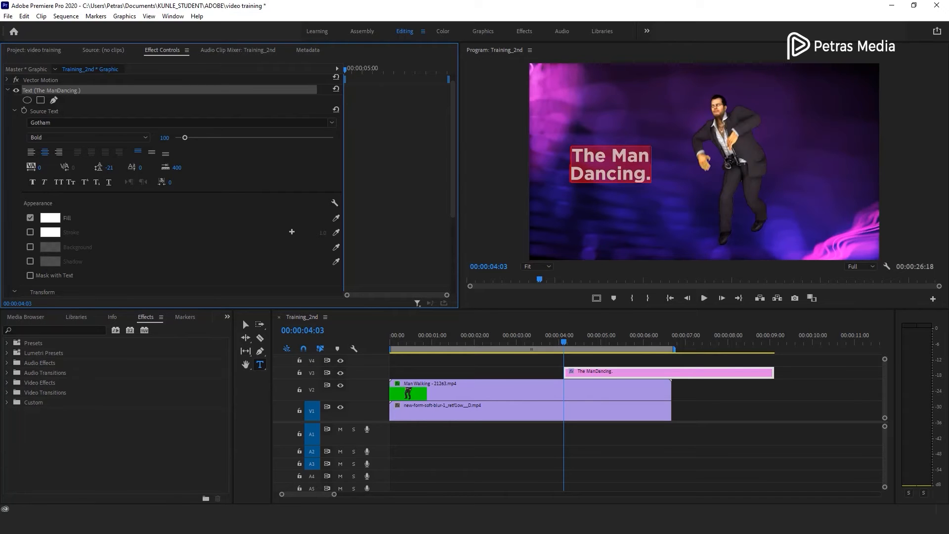
# - Set the title's baseline shift to 15
pyautogui.click(140, 168)
pyautogui.write('57')
pyautogui.press('Return')
pyautogui.moveTo(142, 167); pyautogui.dragTo(127, 168)
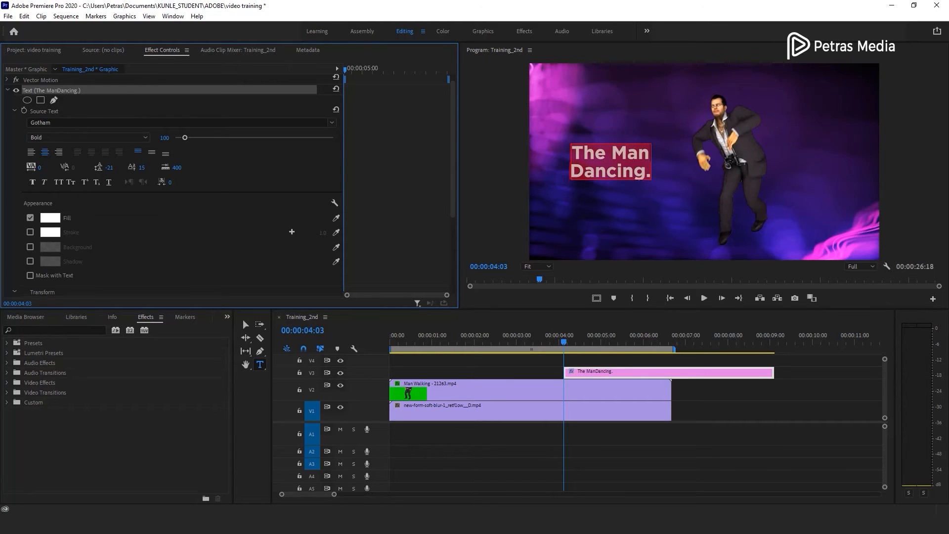
# - Try the faux italic and all caps styles on the title, then switch them off
pyautogui.click(45, 183)
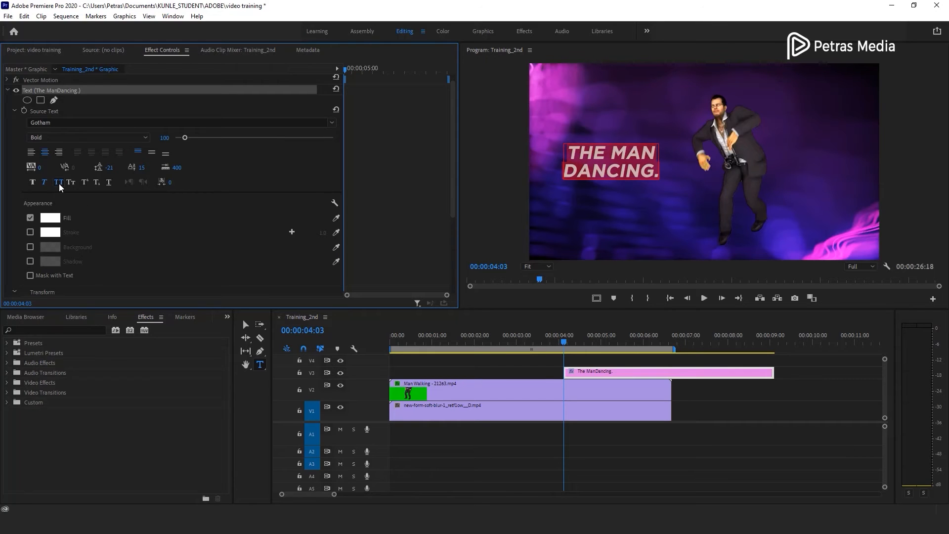
pyautogui.click(59, 182)
pyautogui.click(44, 182)
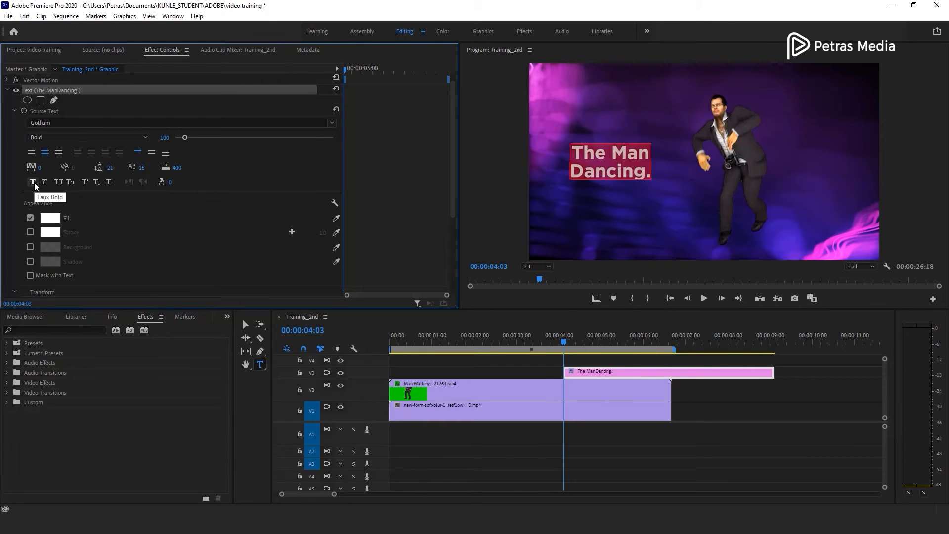
# - Try the small caps and superscript styles on the title, then switch them off
pyautogui.click(70, 182)
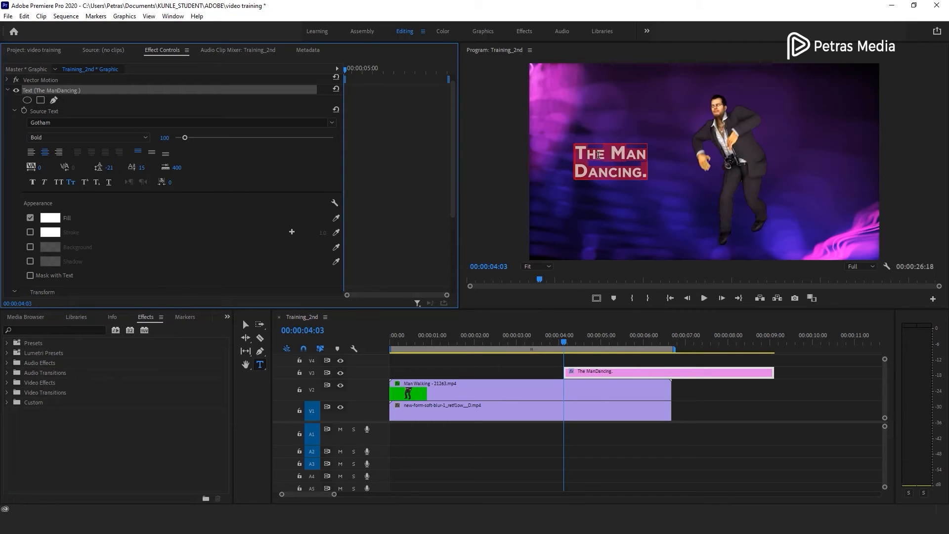
pyautogui.click(85, 182)
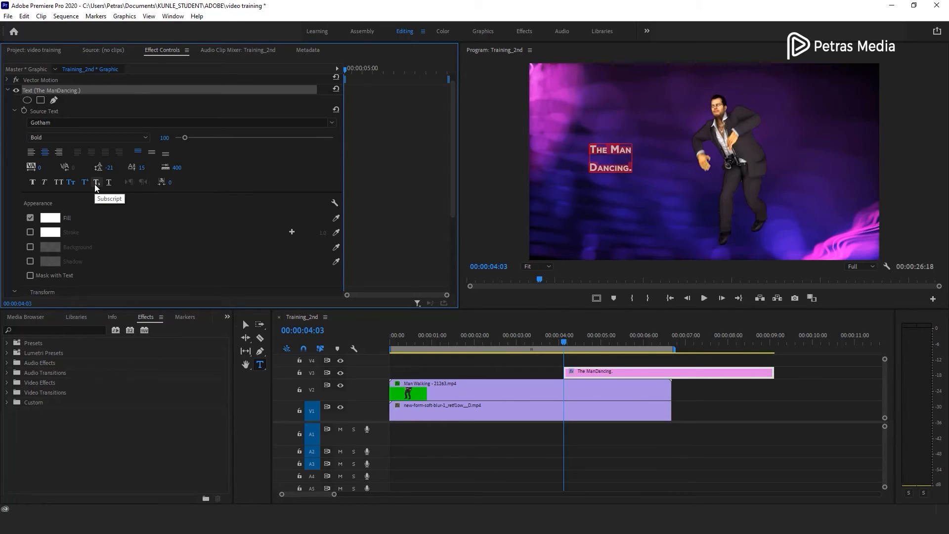
pyautogui.click(85, 184)
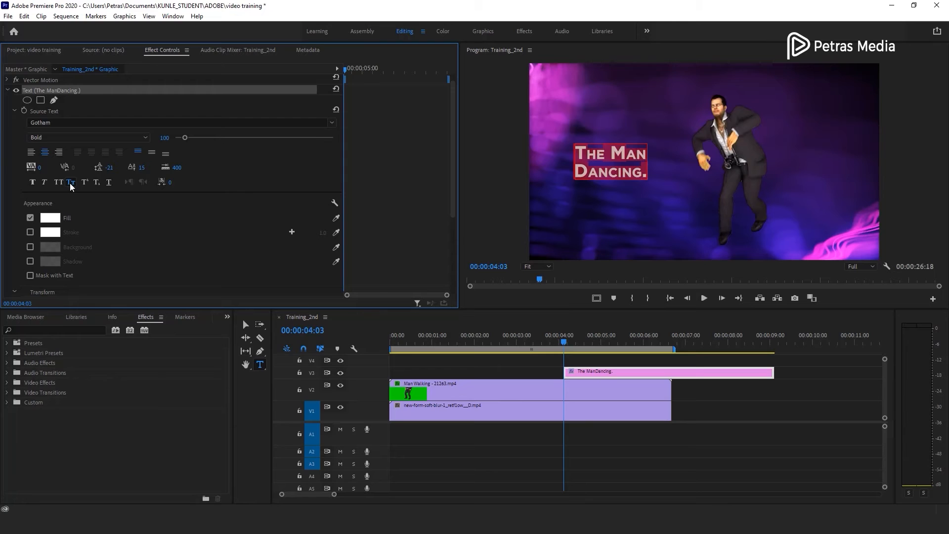
pyautogui.click(71, 183)
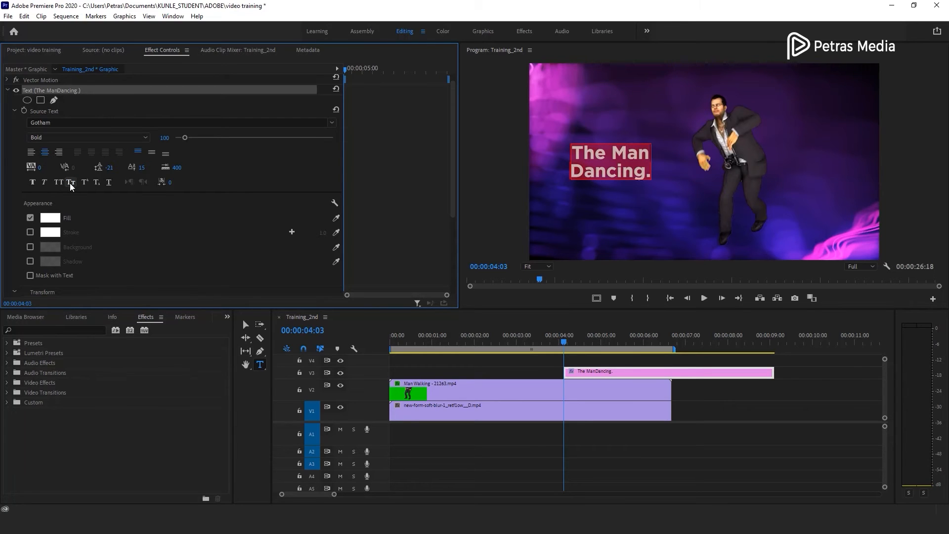
# - Change the title's fill color to orange FBB307
pyautogui.scroll(-3, 16, 198)
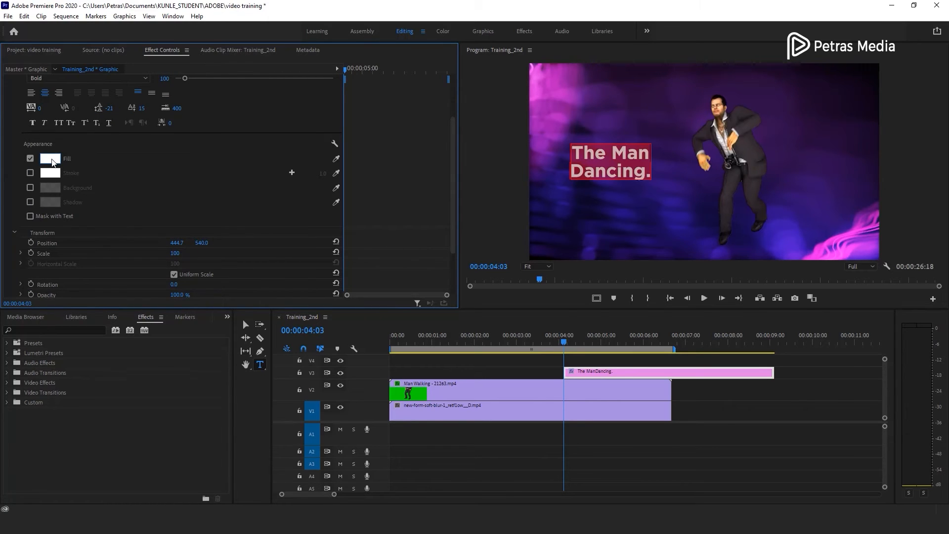
pyautogui.click(50, 159)
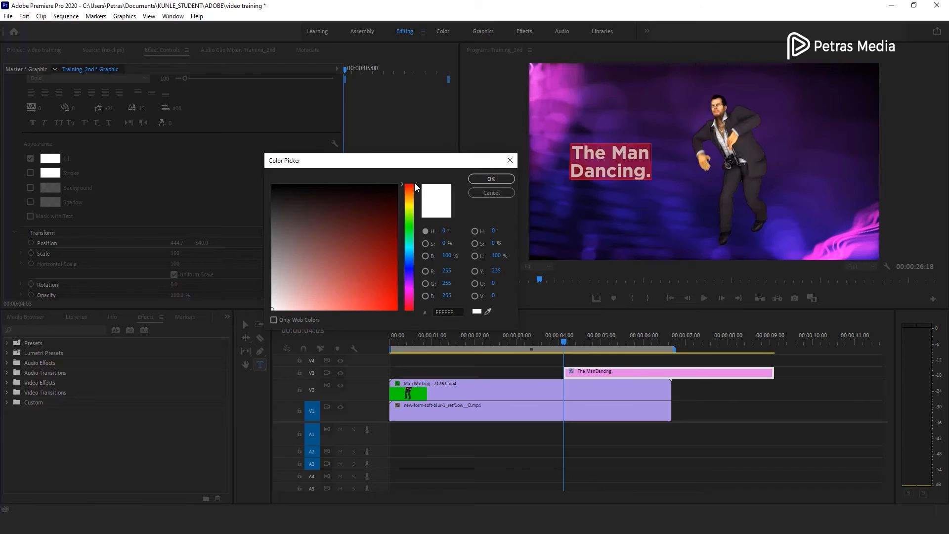
pyautogui.moveTo(415, 187)
pyautogui.mouseDown()
pyautogui.moveTo(415, 307)
pyautogui.moveTo(415, 277)
pyautogui.mouseUp()
pyautogui.click(323, 237)
pyautogui.moveTo(322, 237); pyautogui.dragTo(320, 236)
pyautogui.moveTo(408, 285); pyautogui.dragTo(411, 307)
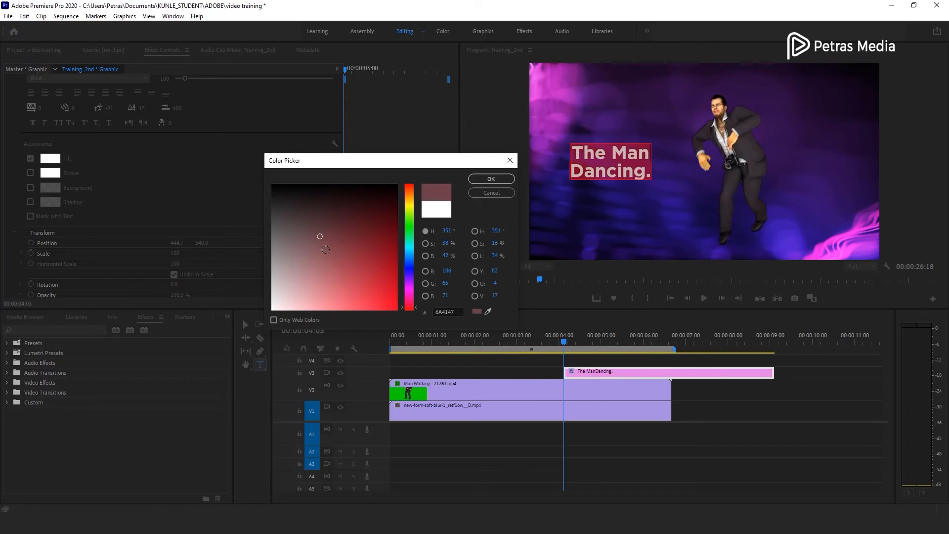
pyautogui.moveTo(412, 202)
pyautogui.mouseDown()
pyautogui.moveTo(413, 210)
pyautogui.moveTo(414, 199)
pyautogui.mouseUp()
pyautogui.moveTo(372, 277); pyautogui.dragTo(394, 307)
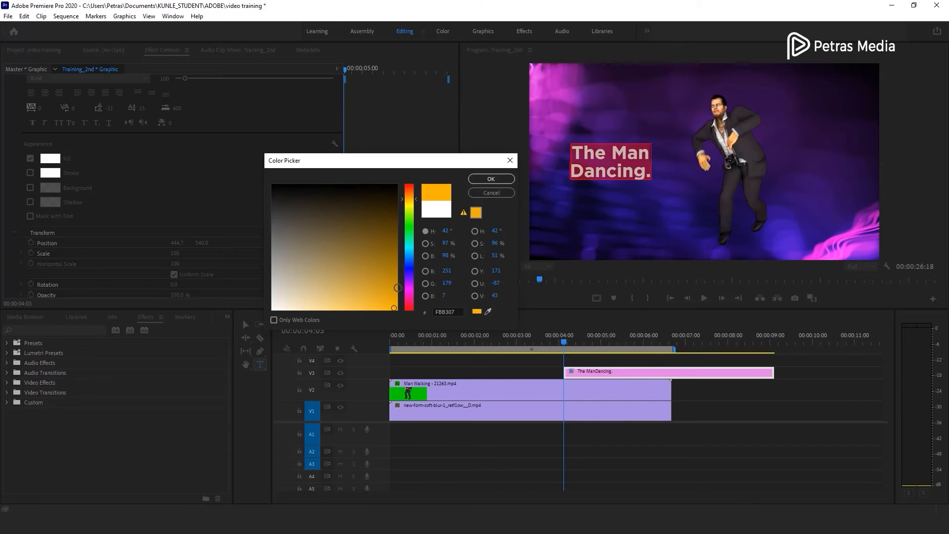
pyautogui.click(496, 180)
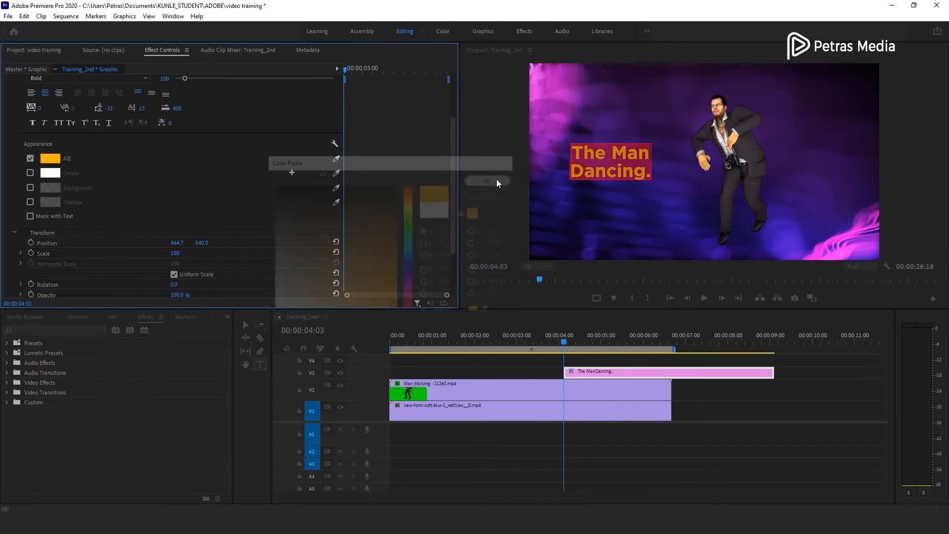
# - Try sampling the title's fill color from the video with the eyedropper
pyautogui.click(606, 164)
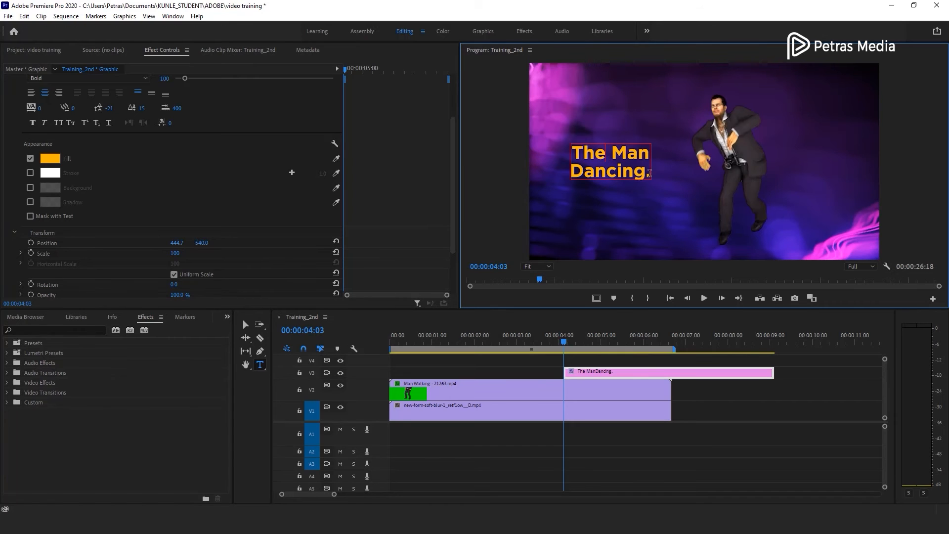
pyautogui.write('.')
pyautogui.hotkey('ctrl', 'a')
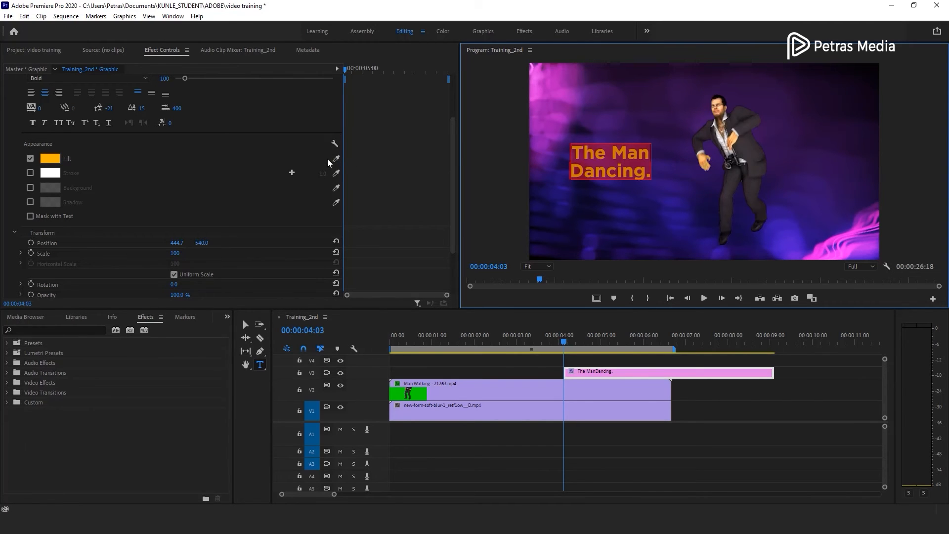
pyautogui.click(336, 158)
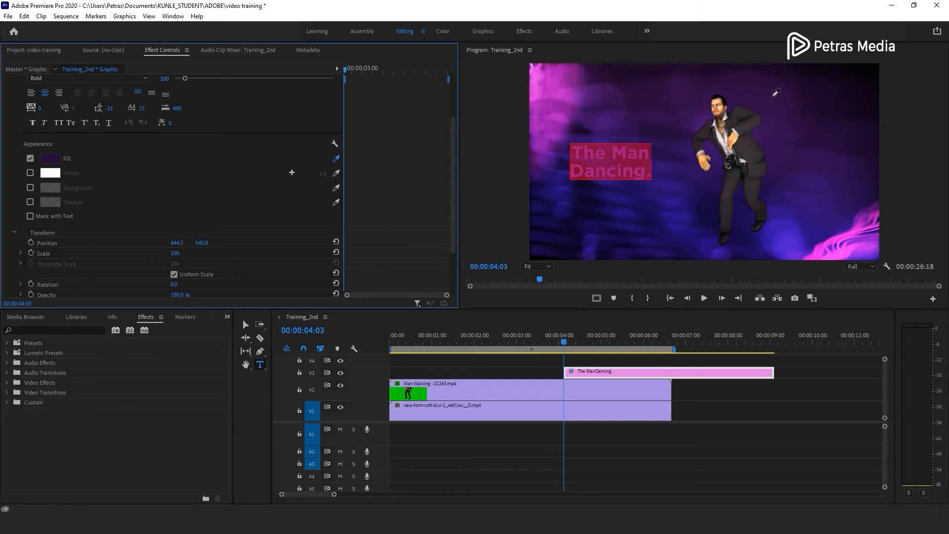
pyautogui.click(565, 120)
pyautogui.click(304, 87)
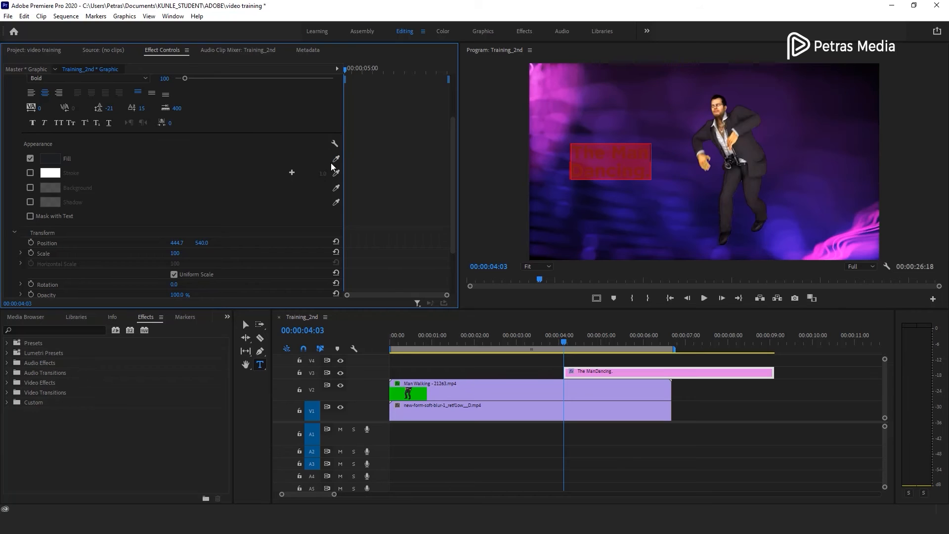
# - Enable the title background and set its size to 33.3
pyautogui.click(30, 188)
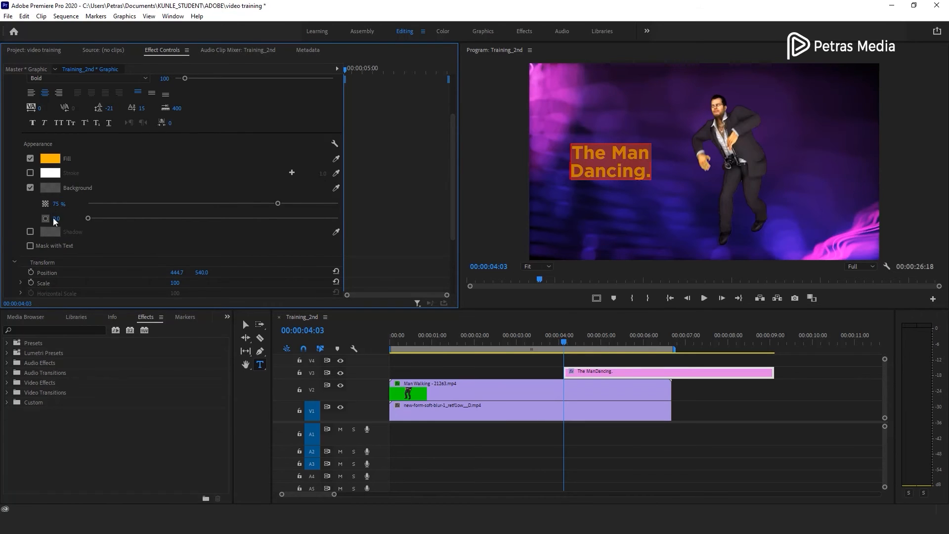
pyautogui.moveTo(87, 218); pyautogui.dragTo(167, 219)
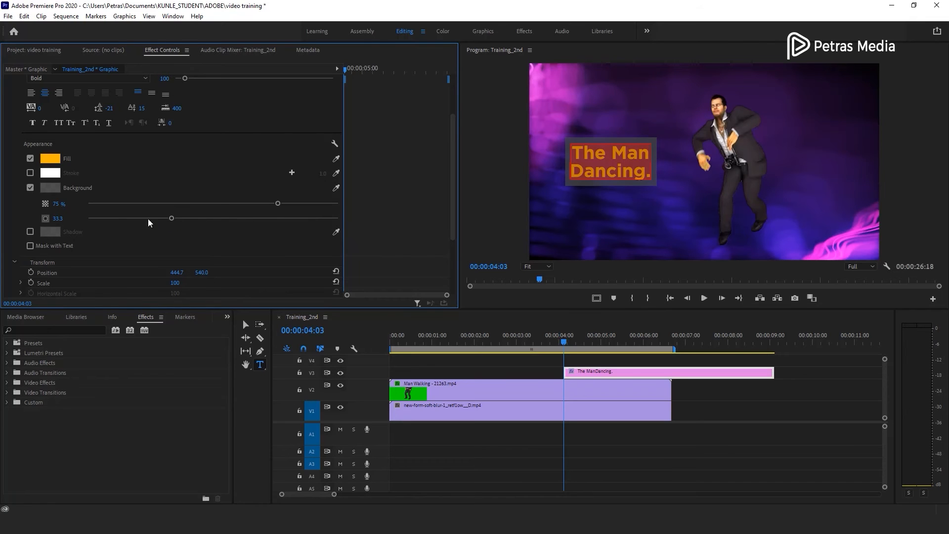
# - Make the title background white at 76% opacity and enable the text shadow
pyautogui.click(54, 187)
pyautogui.moveTo(408, 203); pyautogui.dragTo(413, 311)
pyautogui.moveTo(273, 259); pyautogui.dragTo(272, 311)
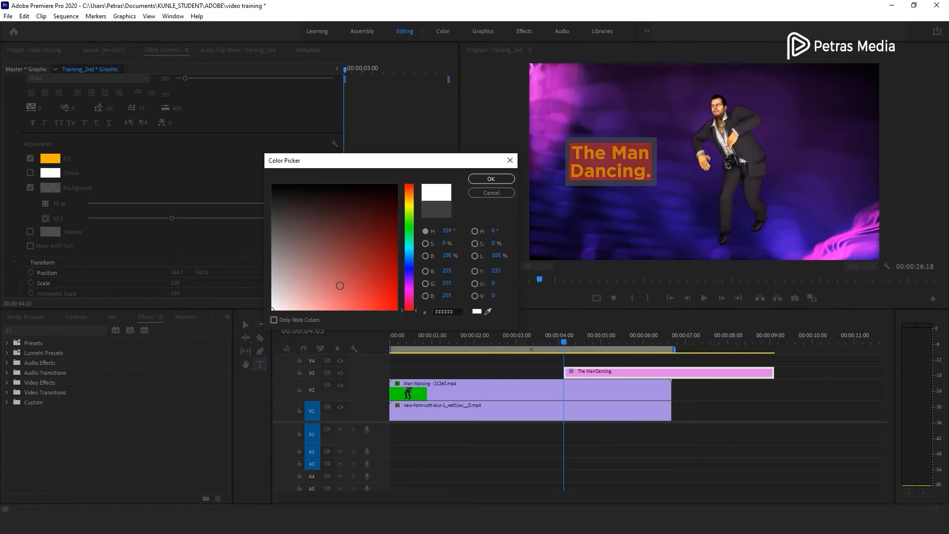
pyautogui.click(494, 178)
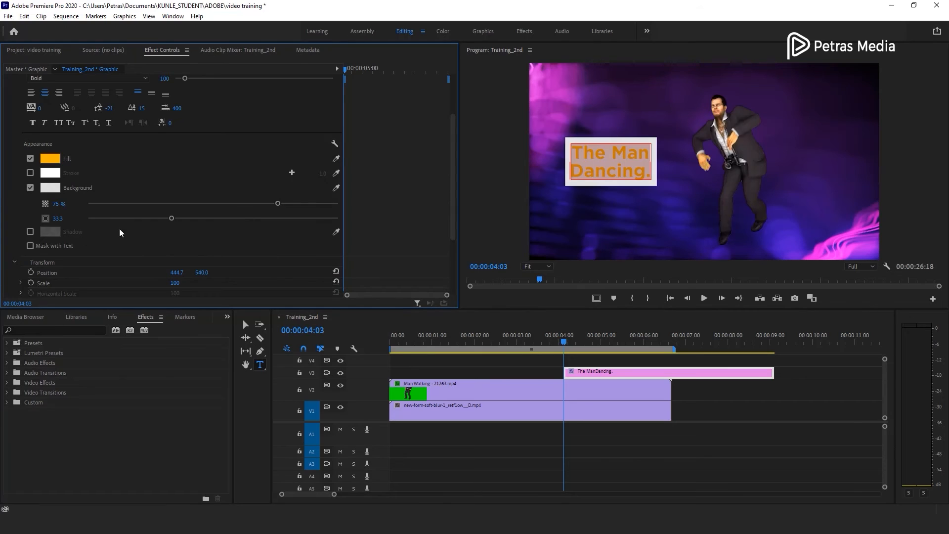
pyautogui.moveTo(277, 203)
pyautogui.mouseDown()
pyautogui.moveTo(96, 212)
pyautogui.moveTo(274, 214)
pyautogui.mouseUp()
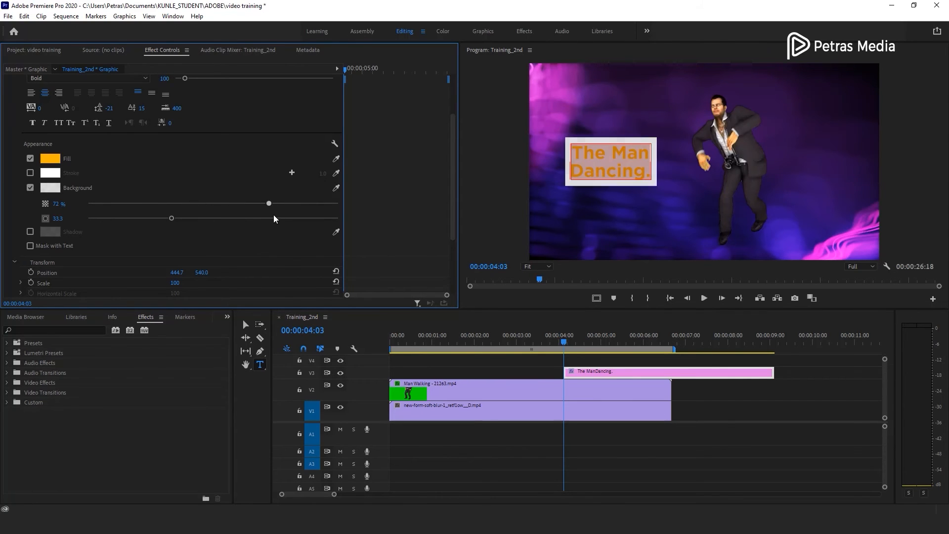
pyautogui.click(30, 231)
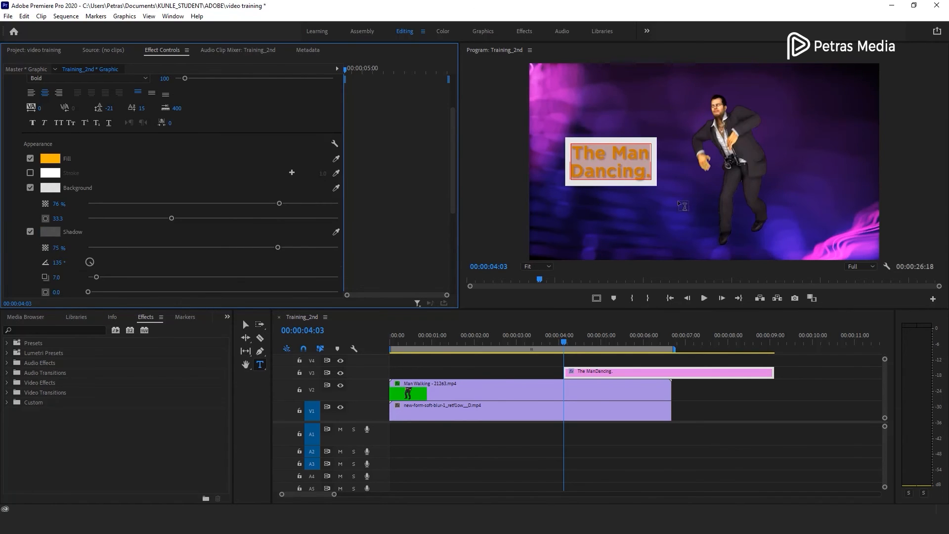
# - Turn off the title's text shadow
pyautogui.click(31, 232)
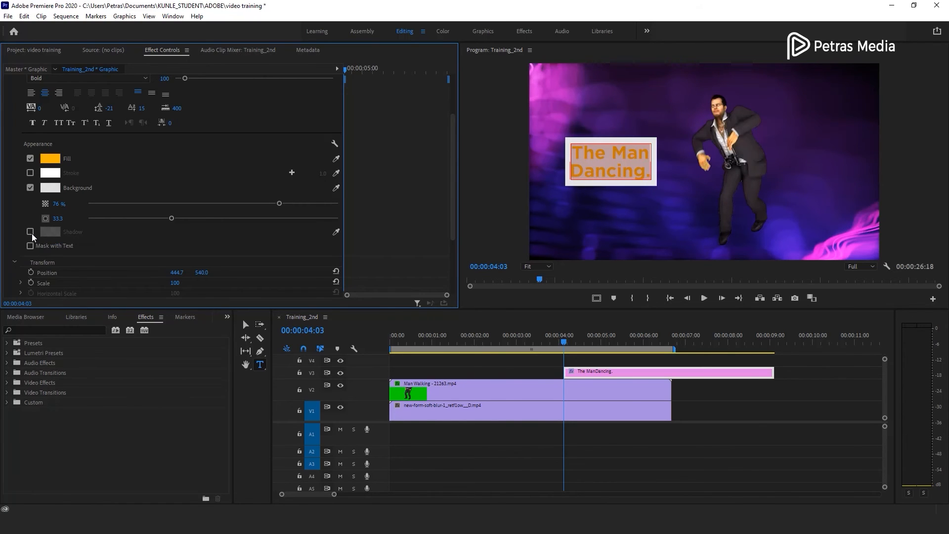
pyautogui.click(32, 233)
pyautogui.scroll(-3, 32, 233)
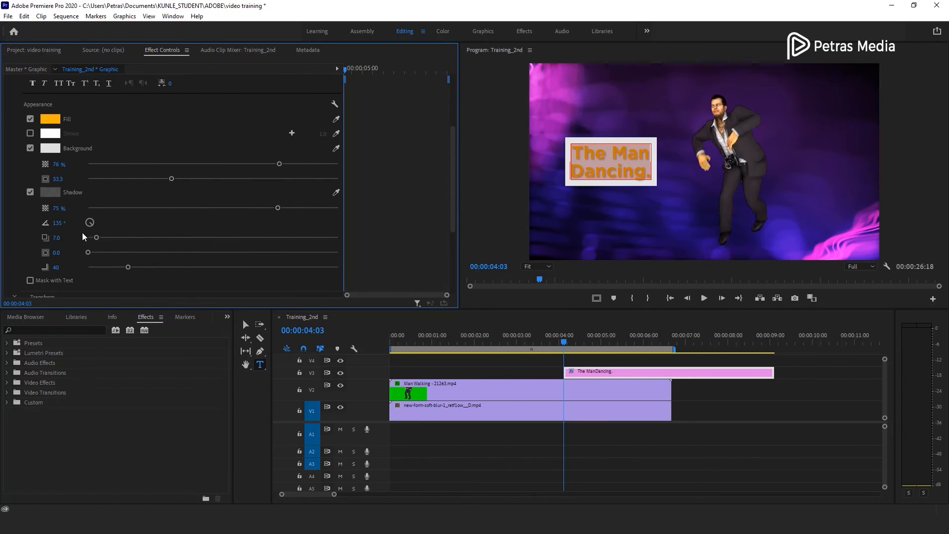
pyautogui.click(30, 192)
pyautogui.scroll(-4, 34, 209)
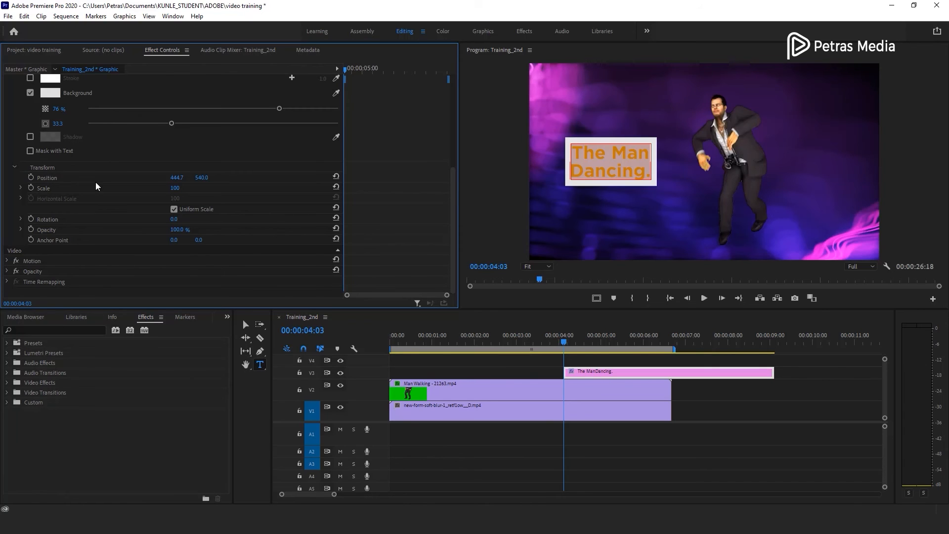
pyautogui.click(8, 262)
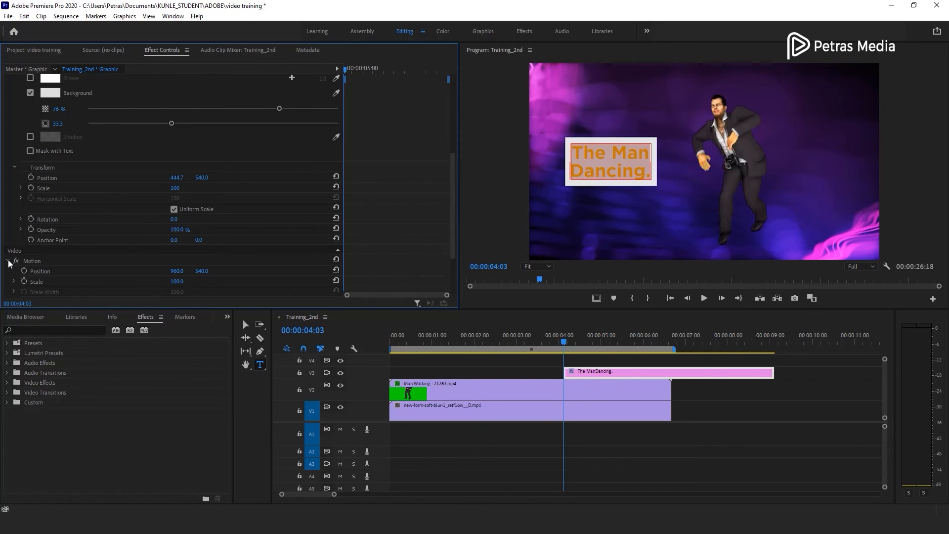
pyautogui.click(8, 261)
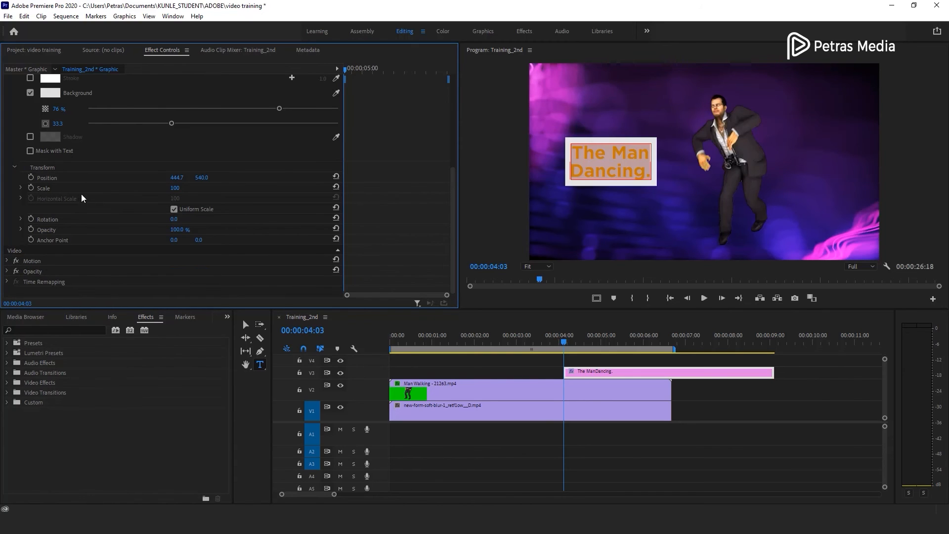
# - Try changing the title's rotation and scale, undoing each change
pyautogui.moveTo(180, 220); pyautogui.dragTo(209, 219)
pyautogui.hotkey('ctrl', 'z')
pyautogui.moveTo(175, 188); pyautogui.dragTo(190, 188)
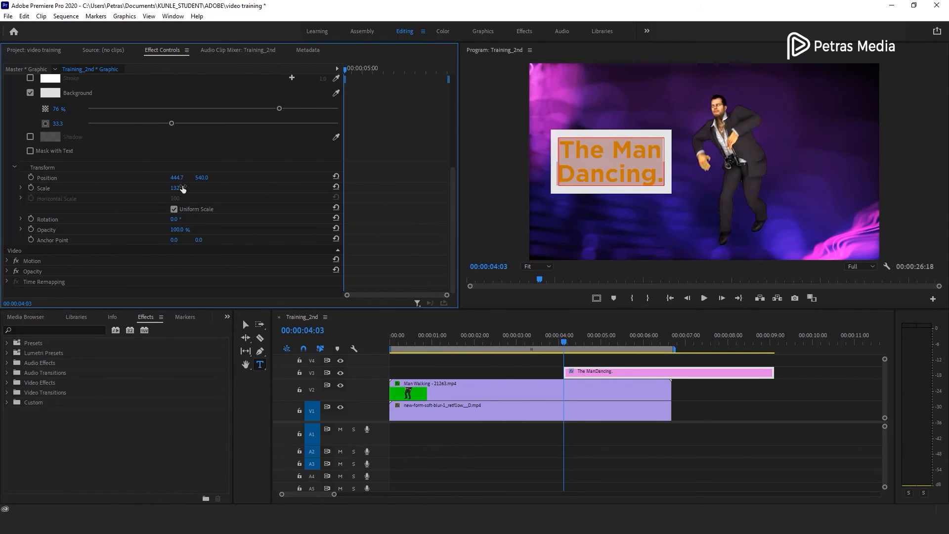
pyautogui.hotkey('ctrl', 'z')
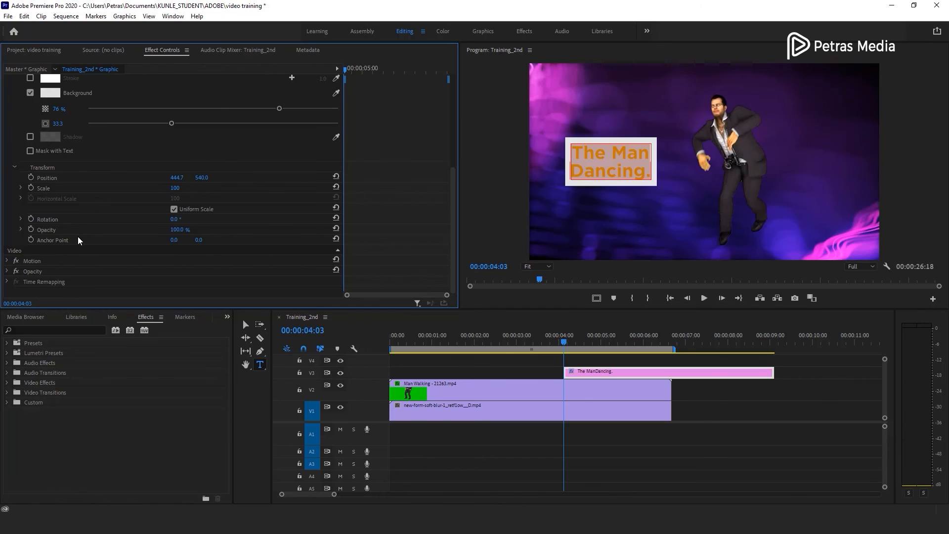
# - Add an ellipse mask to the title text and position it over the title
pyautogui.scroll(3, 78, 241)
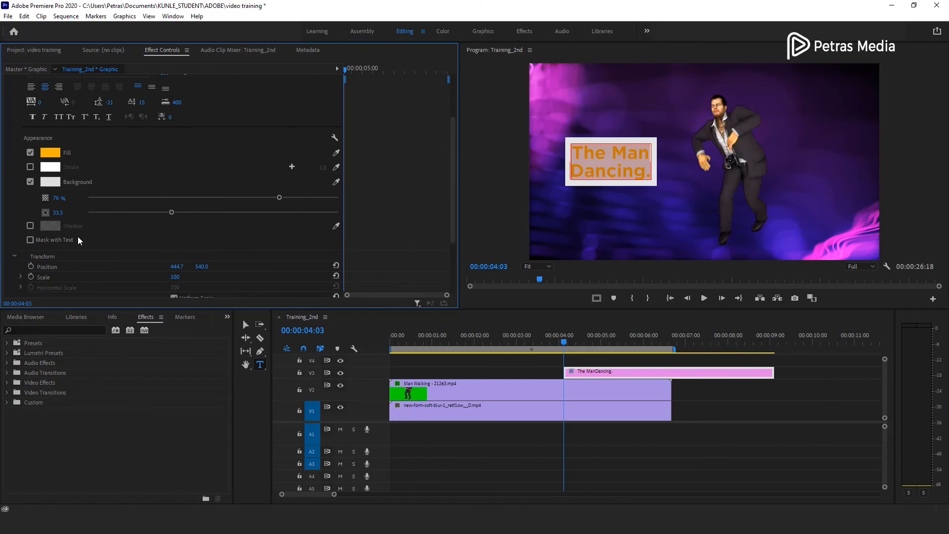
pyautogui.scroll(3, 78, 241)
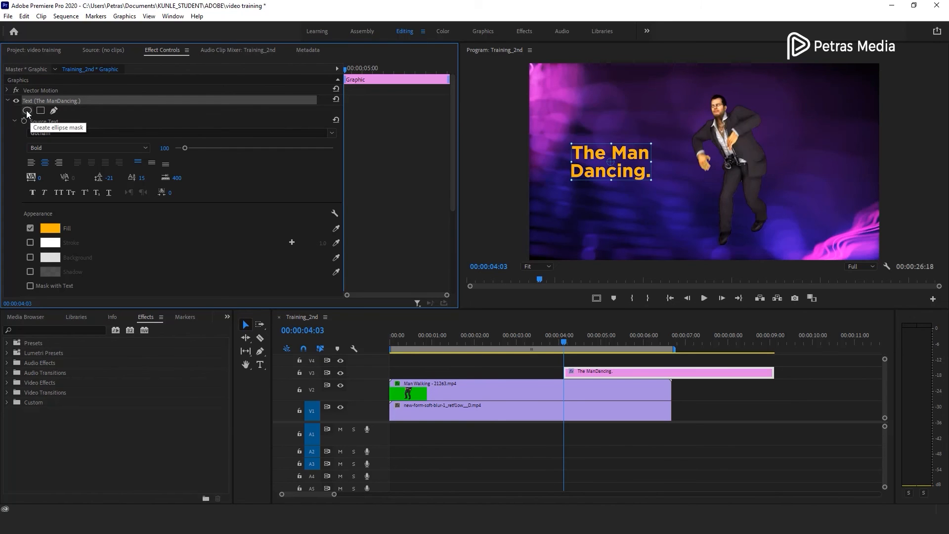
pyautogui.click(27, 112)
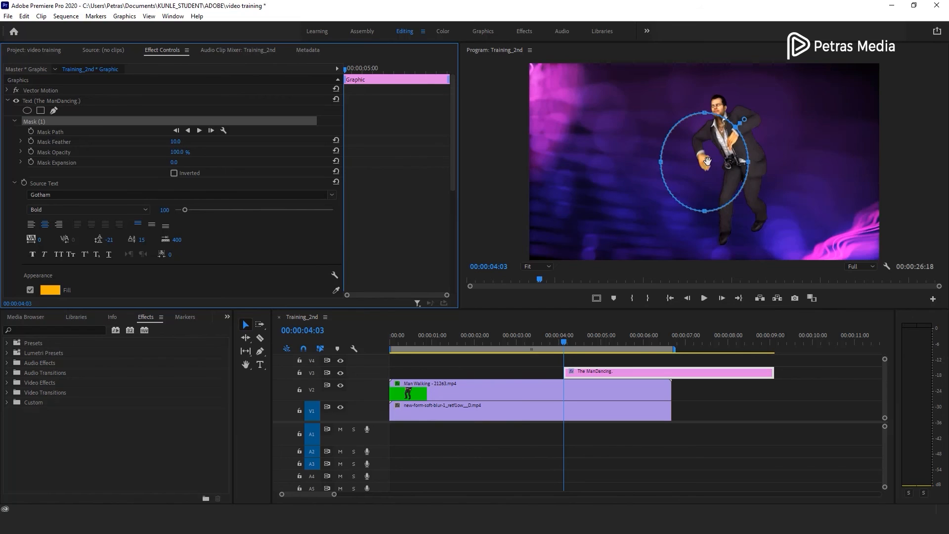
pyautogui.moveTo(702, 164); pyautogui.dragTo(627, 164)
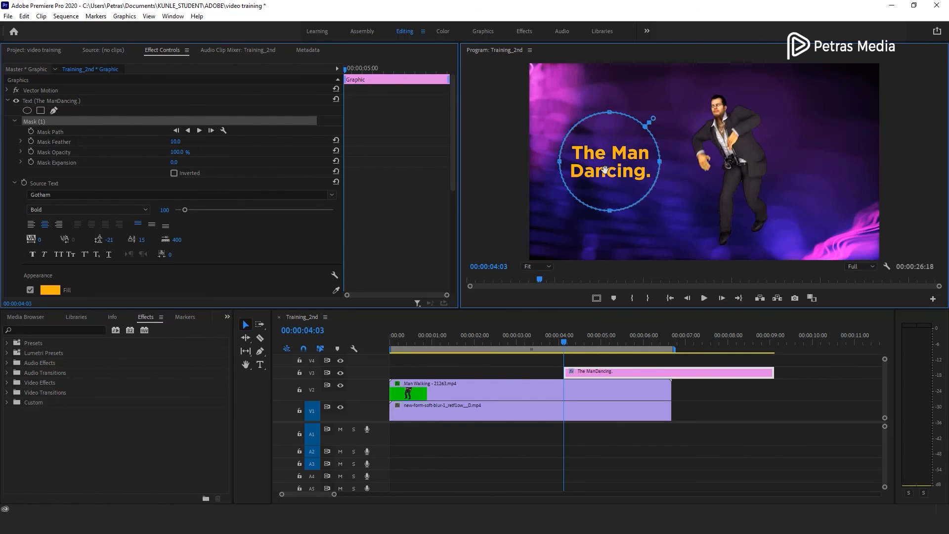
pyautogui.moveTo(612, 175); pyautogui.dragTo(748, 181)
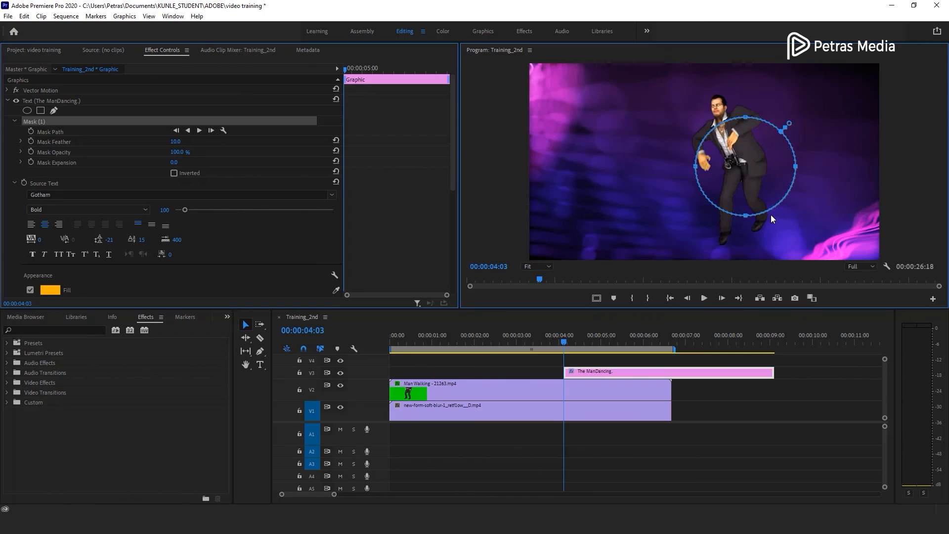
pyautogui.moveTo(748, 171); pyautogui.dragTo(618, 165)
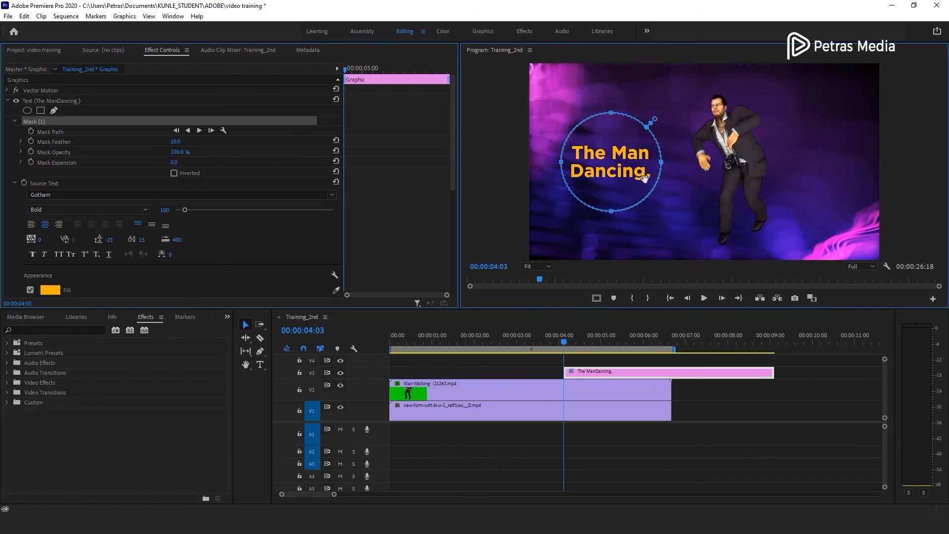
# - Collapse and reopen the text properties, then save the project
pyautogui.click(7, 101)
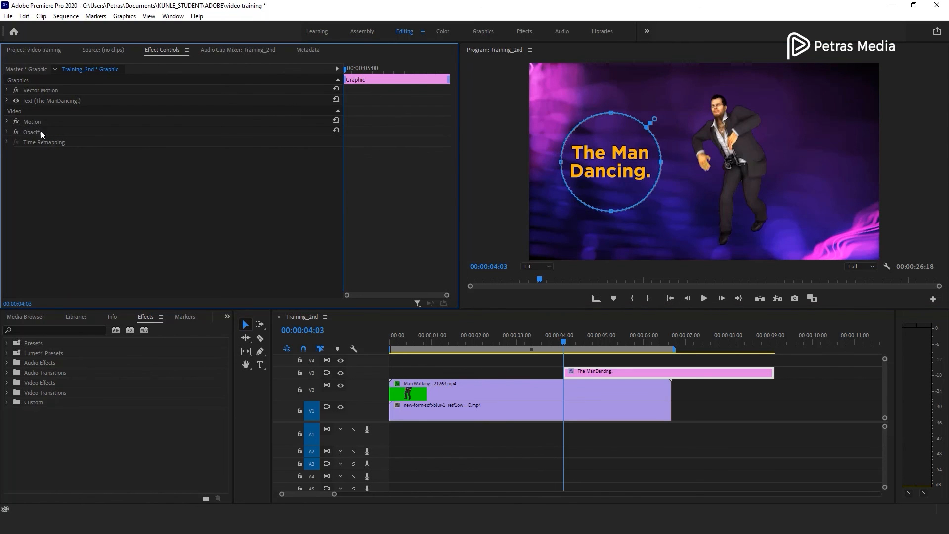
pyautogui.click(7, 101)
pyautogui.hotkey('ctrl', 's')
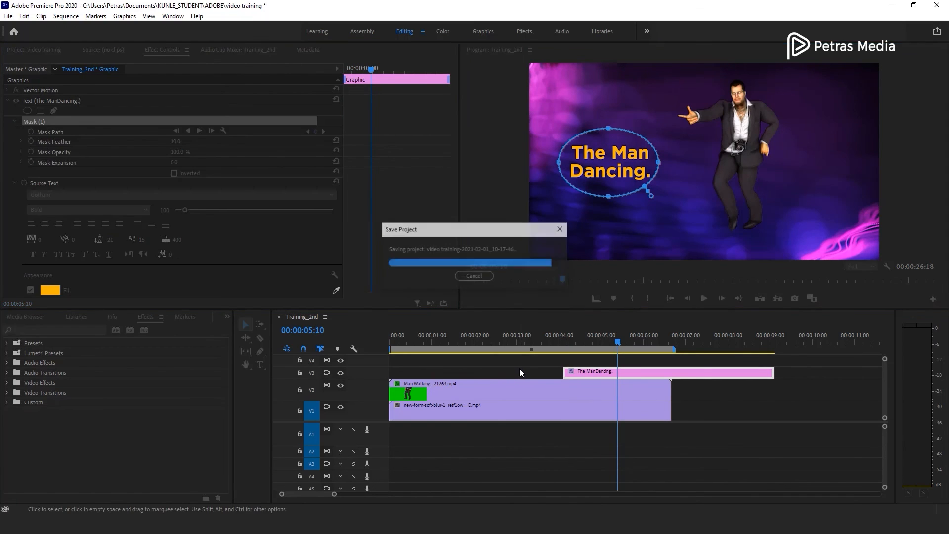